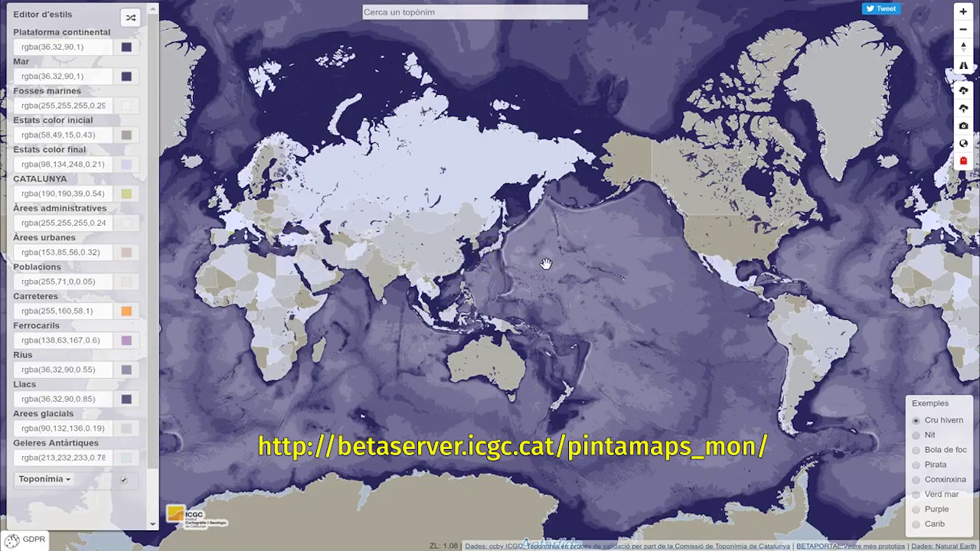
Examine the world map and its sea trenches, with a closer look at the labels and relief around Japan
left_click_drag(542, 263, 625, 285)
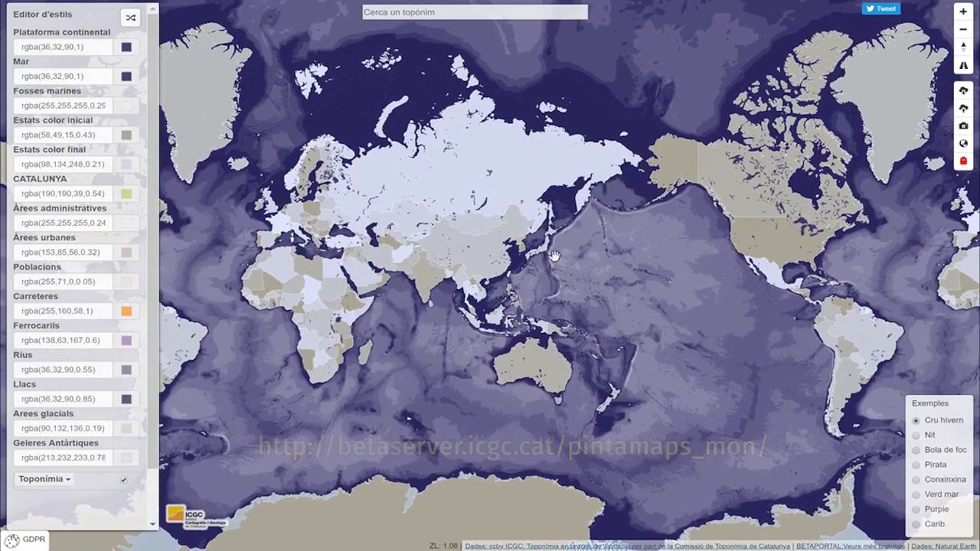
scroll(543, 249, "up", 3)
scroll(549, 245, "up", 2)
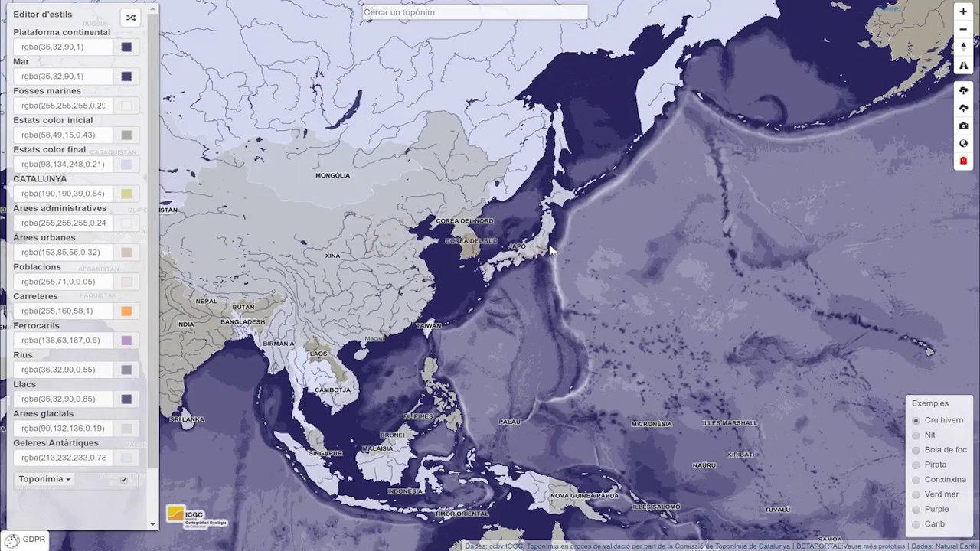
left_click_drag(573, 280, 509, 274)
scroll(590, 310, "up", 2)
scroll(542, 243, "up", 2)
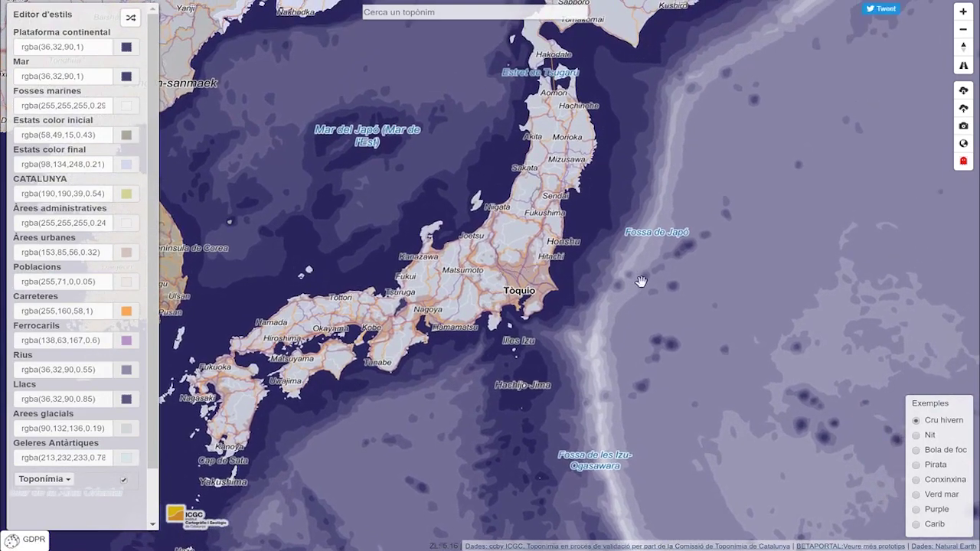
left_click_drag(662, 281, 685, 276)
scroll(687, 275, "down", 2)
scroll(658, 278, "down", 2)
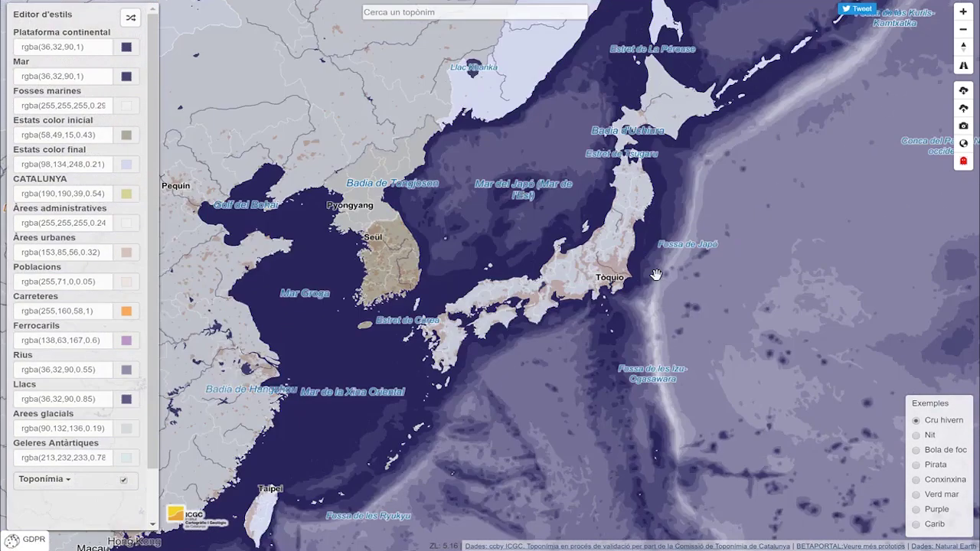
scroll(666, 277, "down", 2)
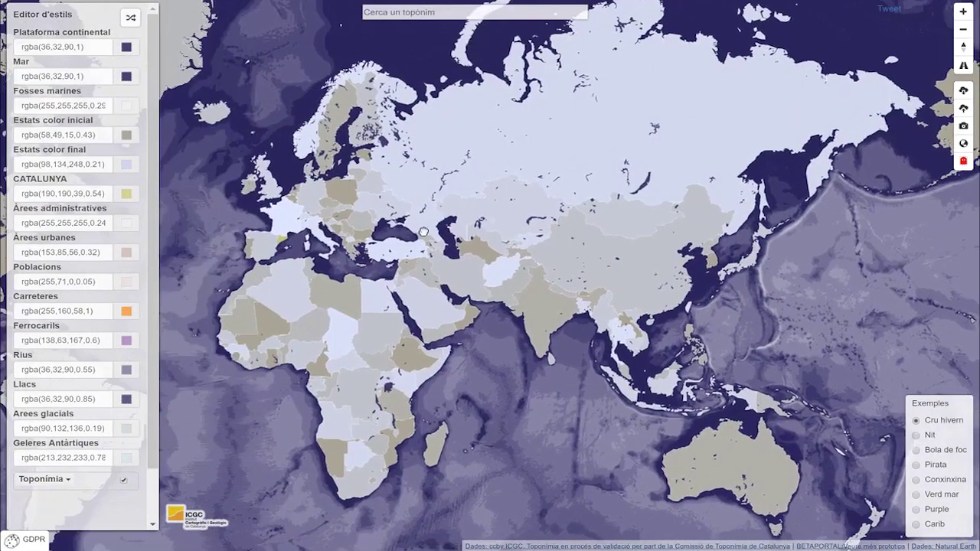
left_click_drag(424, 232, 329, 205)
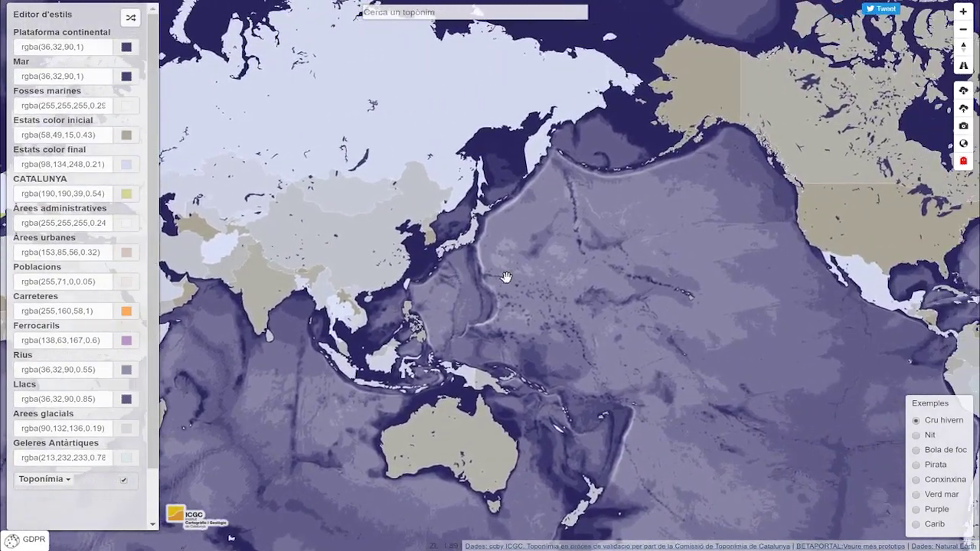
scroll(508, 278, "down", 2)
left_click_drag(584, 269, 274, 293)
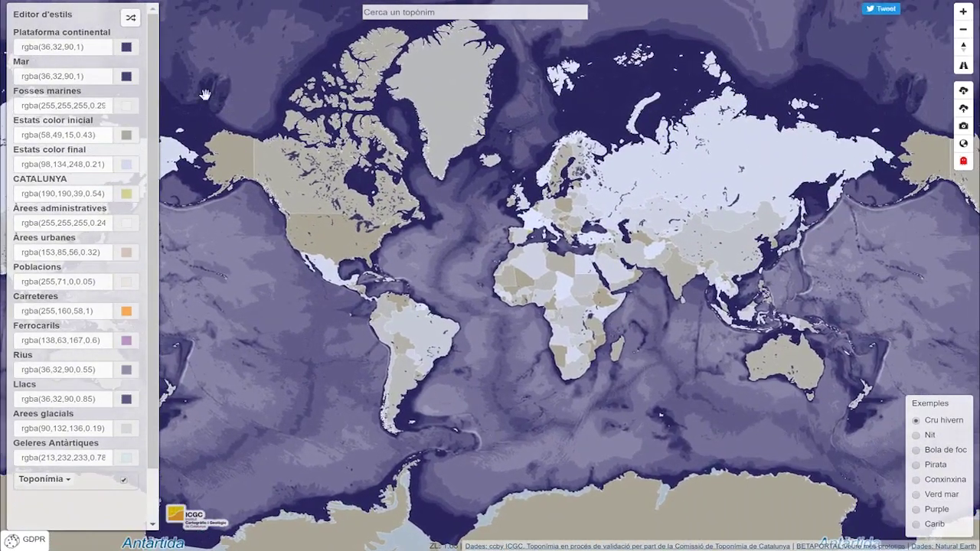
Change the continental shelf (Plataforma continental) colour to the grey rgba(148,157,159,1)
left_click(128, 49)
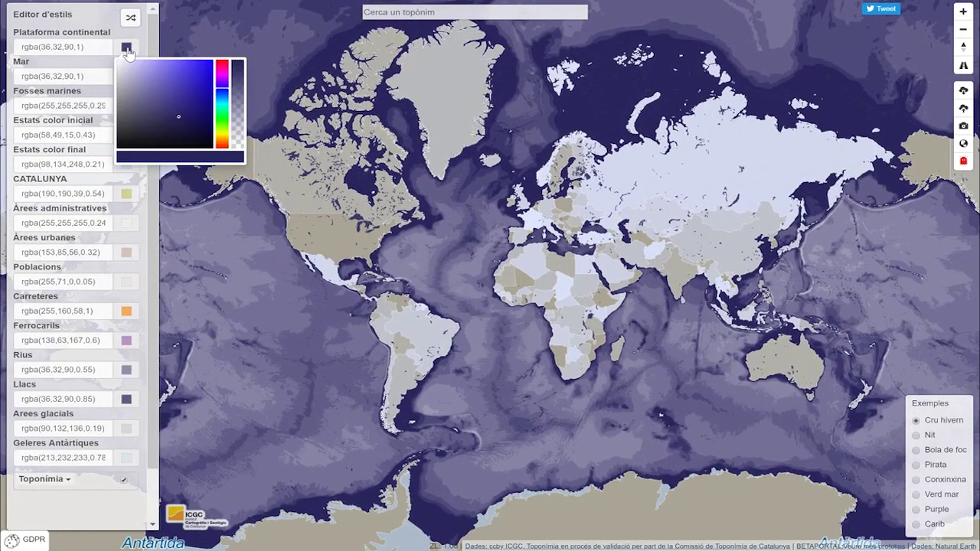
left_click_drag(220, 99, 221, 105)
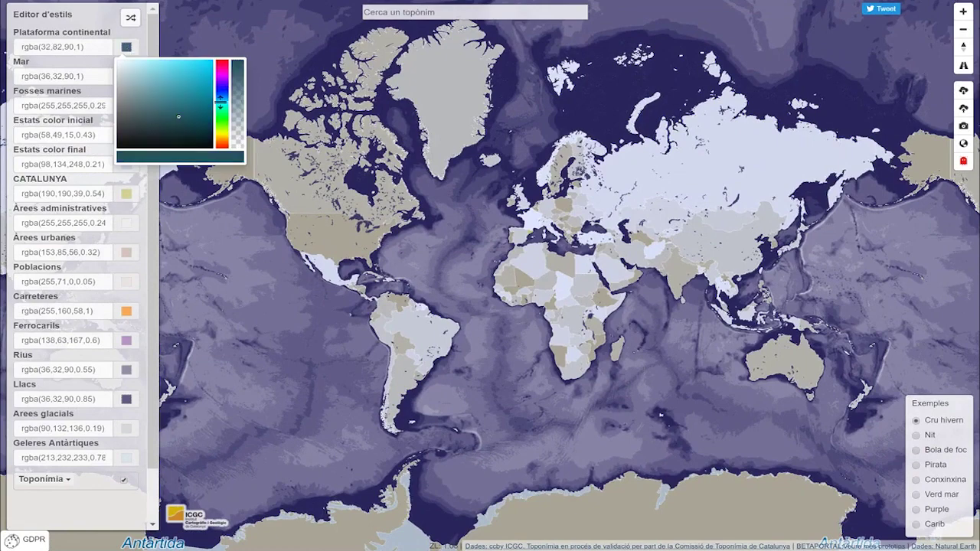
left_click(200, 91)
left_click(201, 91)
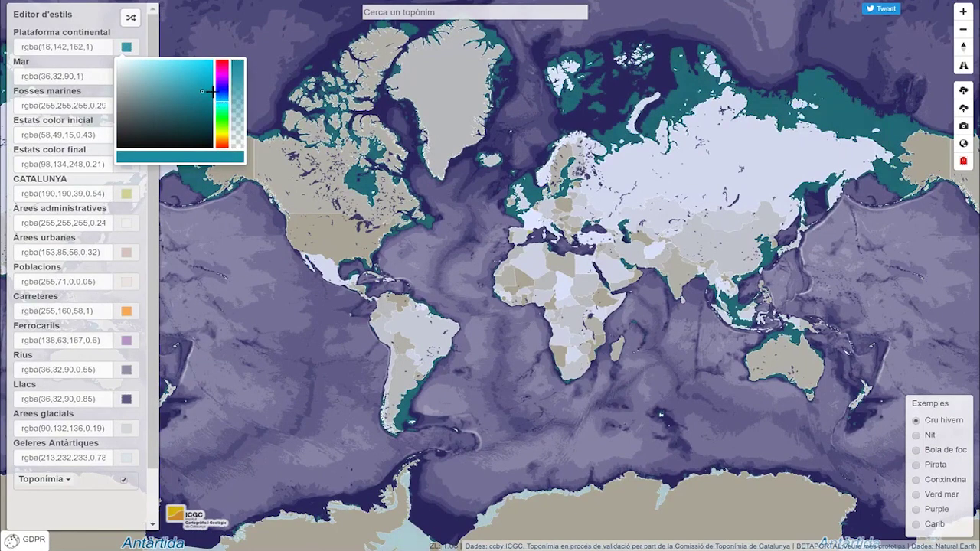
left_click_drag(147, 84, 147, 68)
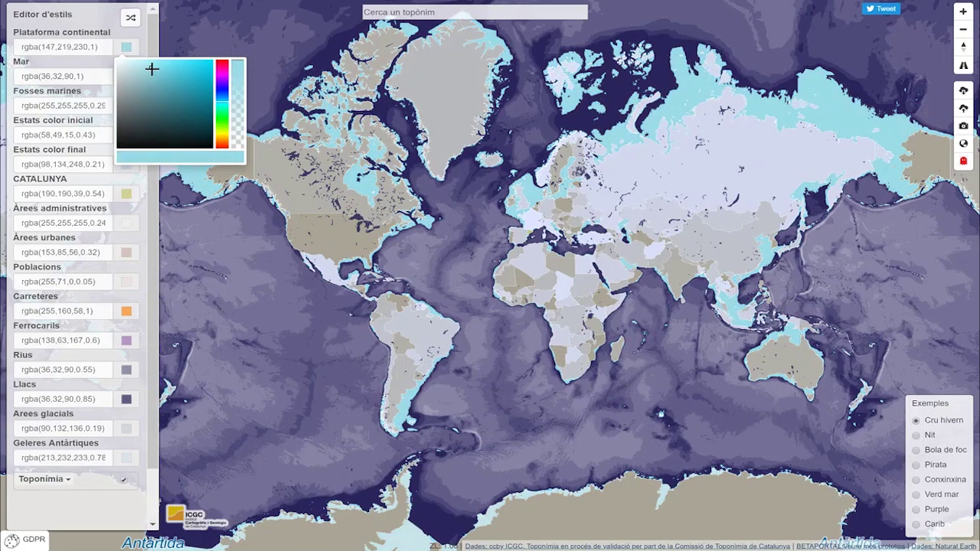
left_click_drag(131, 72, 122, 93)
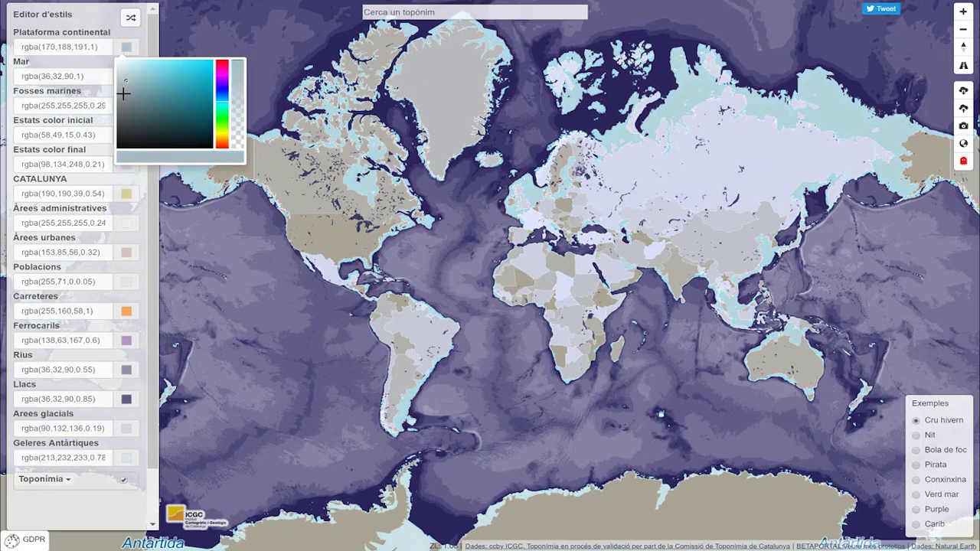
Change the sea (Mar) colour to the grey-blue rgba(137,166,177,1)
scroll(527, 197, "up", 2)
left_click_drag(459, 157, 382, 151)
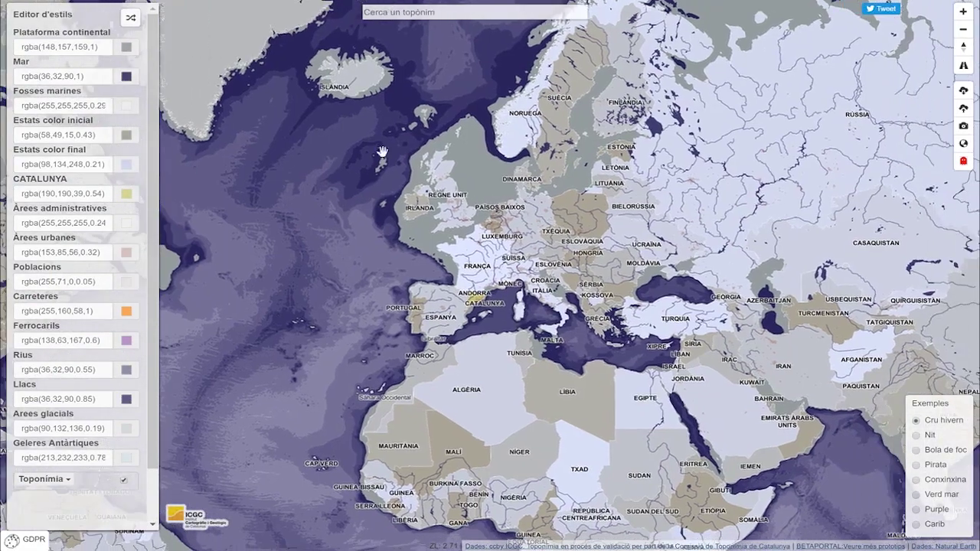
left_click(127, 78)
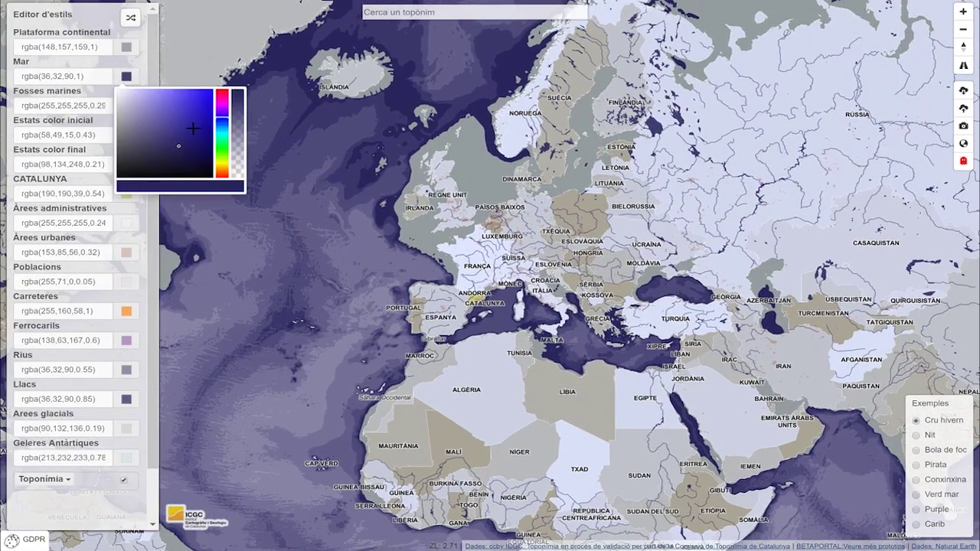
left_click_drag(172, 130, 138, 116)
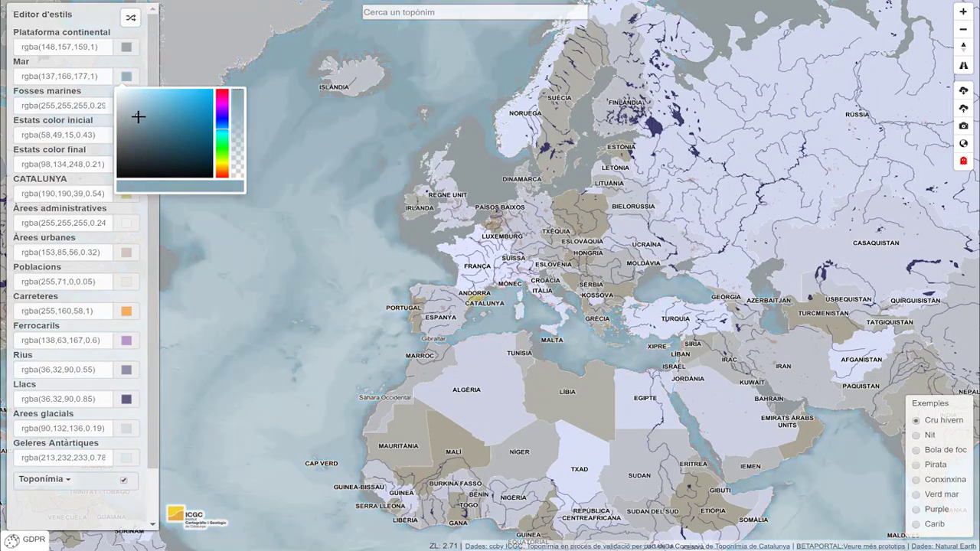
Set the initial colour of the states (Estats color inicial) to the yellow rgba(255,212,50,0.61)
left_click_drag(431, 223, 432, 193)
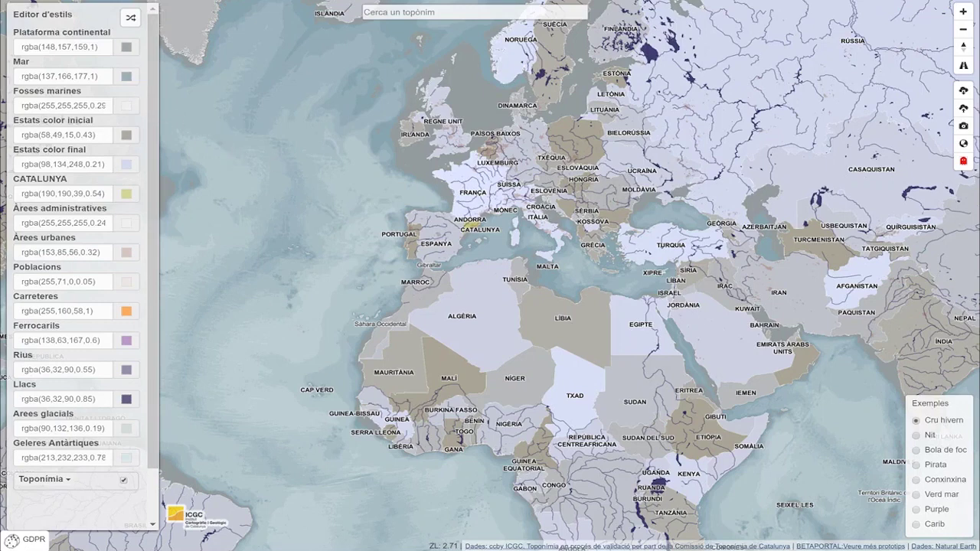
left_click(127, 136)
left_click_drag(173, 174, 194, 147)
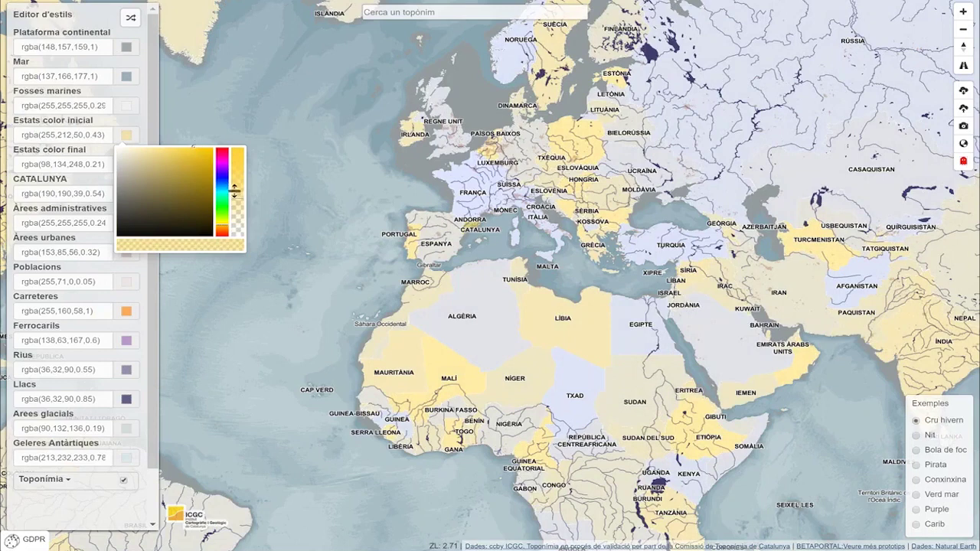
left_click(298, 215)
Set the final colour of the states (Estats color final) to the blue rgba(75,105,199,0.72)
left_click(126, 165)
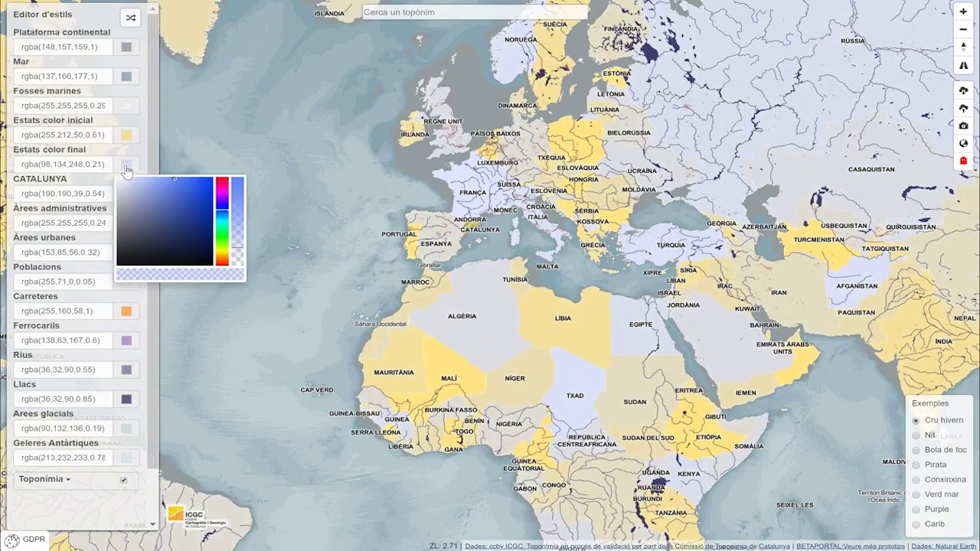
left_click_drag(170, 203, 174, 200)
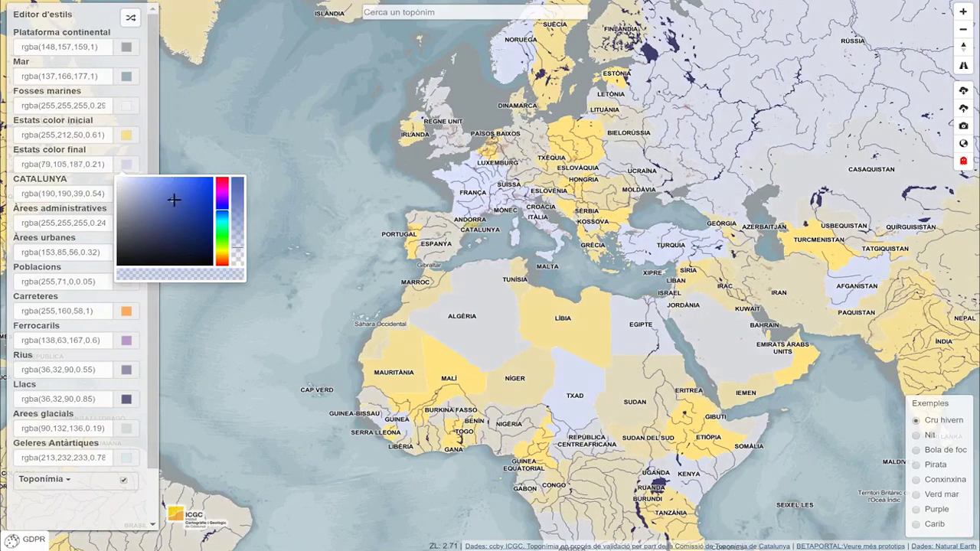
mouse_move(235, 205)
left_mouse_down()
mouse_move(245, 189)
mouse_move(239, 201)
left_mouse_up()
left_click(746, 354)
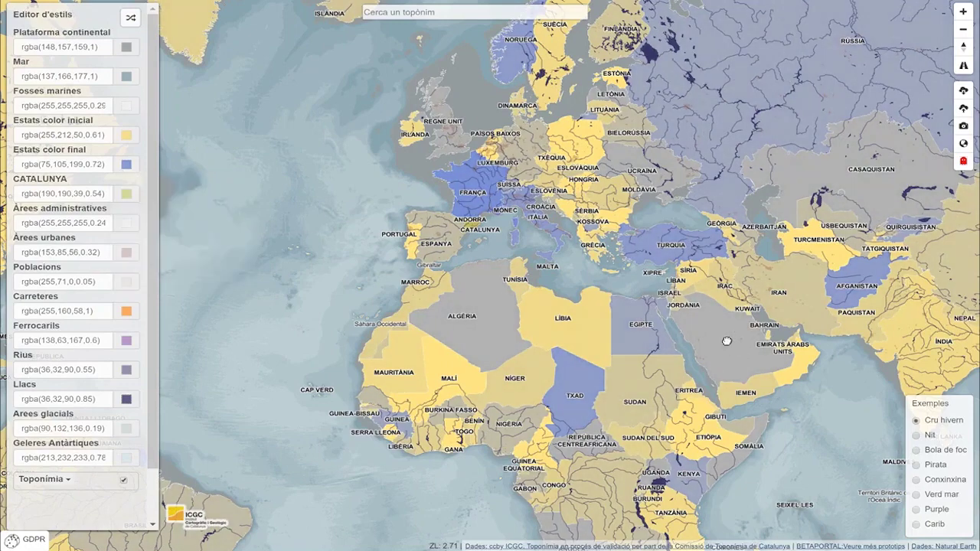
Make the CATALUNYA fill fully transparent, with the colour rgba(53,190,39,0)
scroll(735, 349, "down", 4)
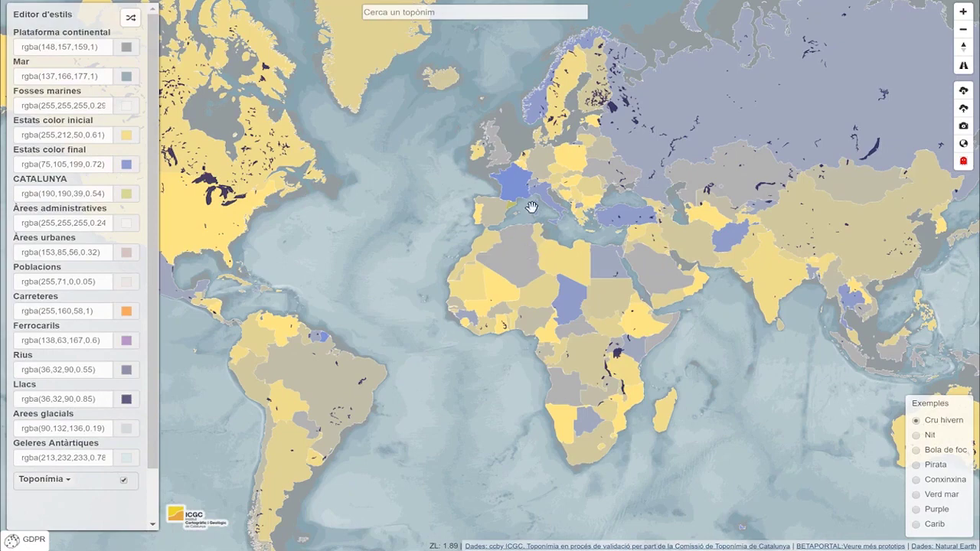
left_click_drag(516, 188, 509, 251)
scroll(508, 252, "up", 4)
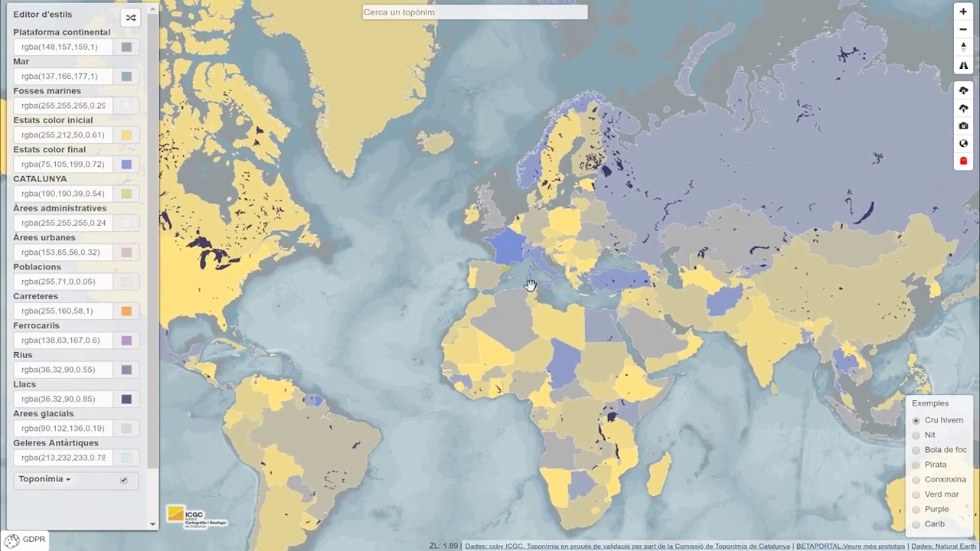
left_click_drag(527, 297, 527, 261)
scroll(527, 261, "up", 1)
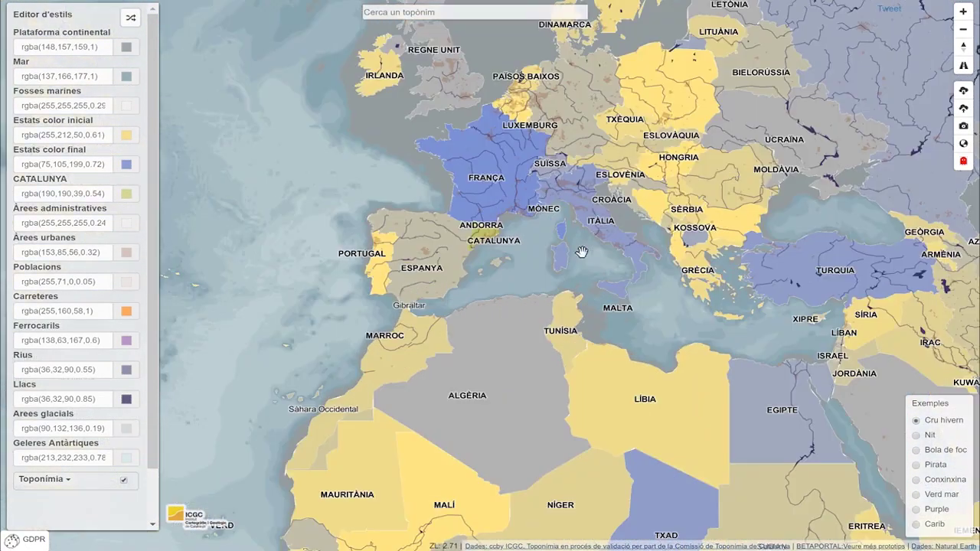
scroll(587, 268, "up", 1)
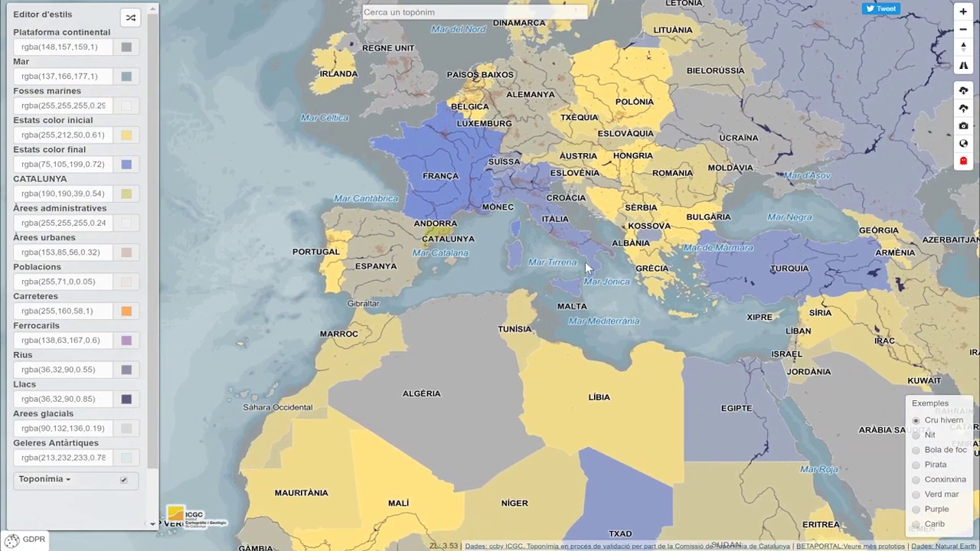
left_click(128, 196)
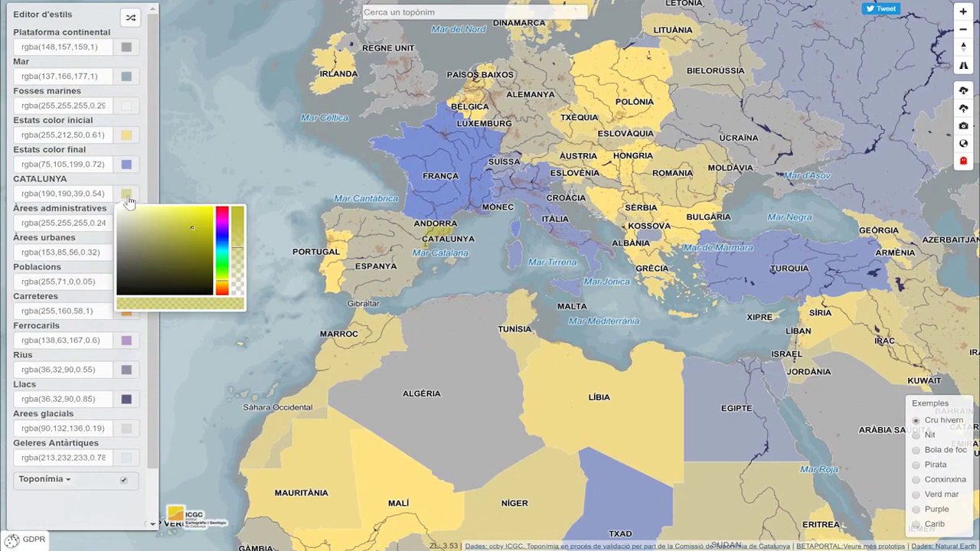
mouse_move(219, 252)
left_mouse_down()
mouse_move(234, 233)
mouse_move(241, 307)
left_mouse_up()
Change the urban areas (Àrees urbanes) to the orange rgba(255,76,0,0.64), checking them around Barcelona
left_click_drag(563, 327, 552, 247)
left_click_drag(741, 318, 620, 233)
left_click_drag(293, 227, 497, 291)
scroll(440, 253, "up", 5)
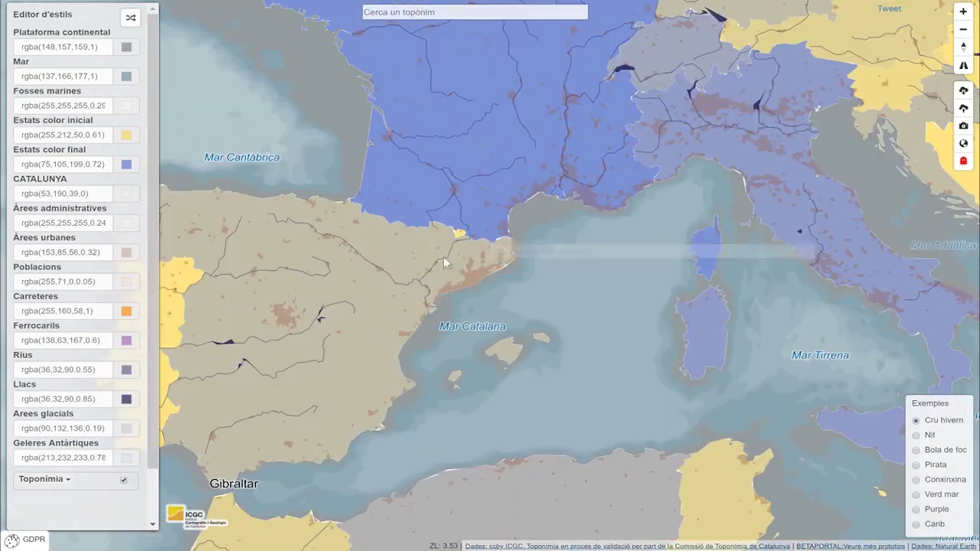
scroll(441, 254, "up", 4)
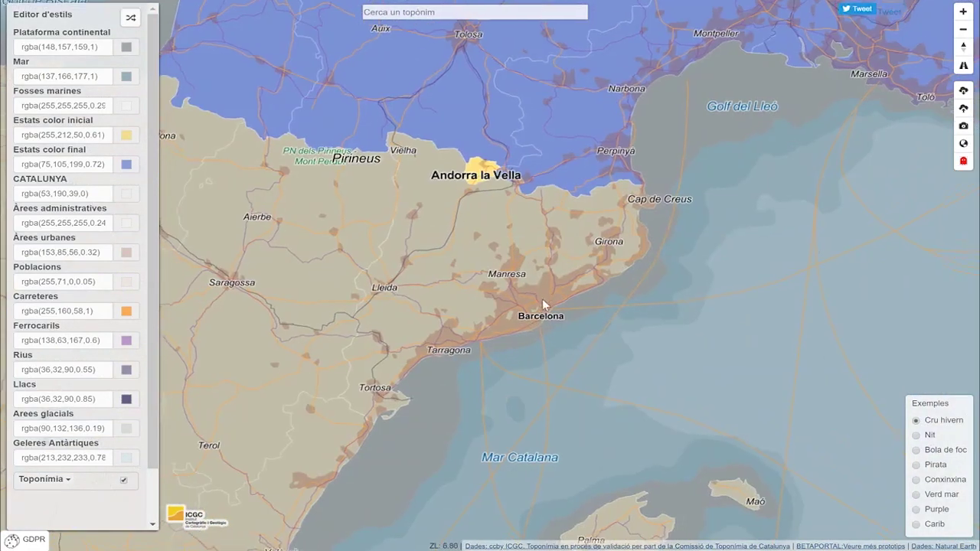
left_click_drag(542, 304, 547, 274)
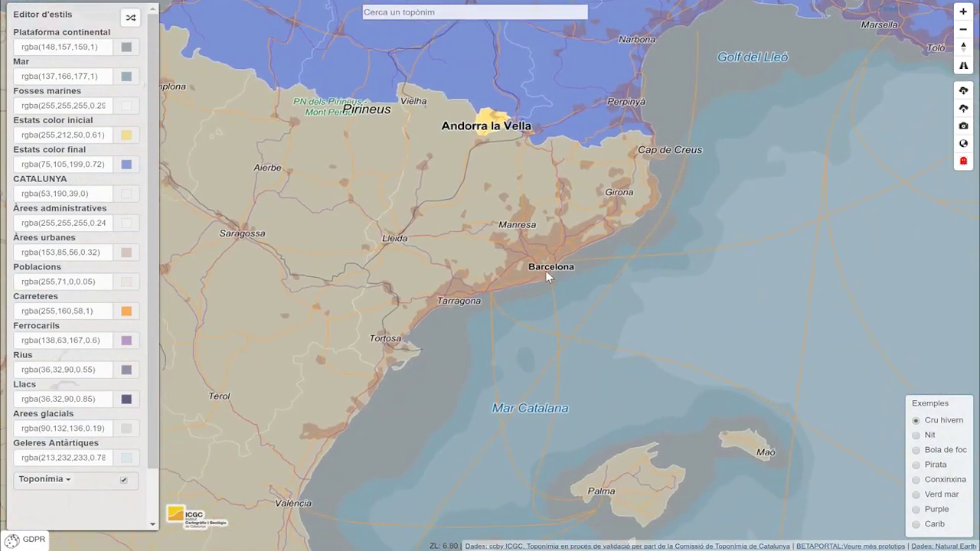
left_click(126, 253)
left_click_drag(159, 274, 224, 259)
left_click_drag(235, 297, 237, 295)
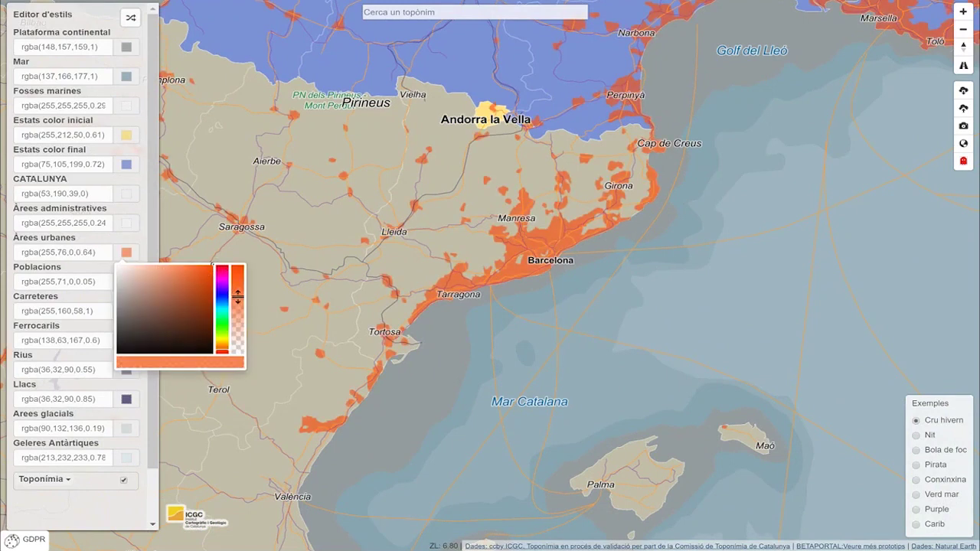
left_click(511, 370)
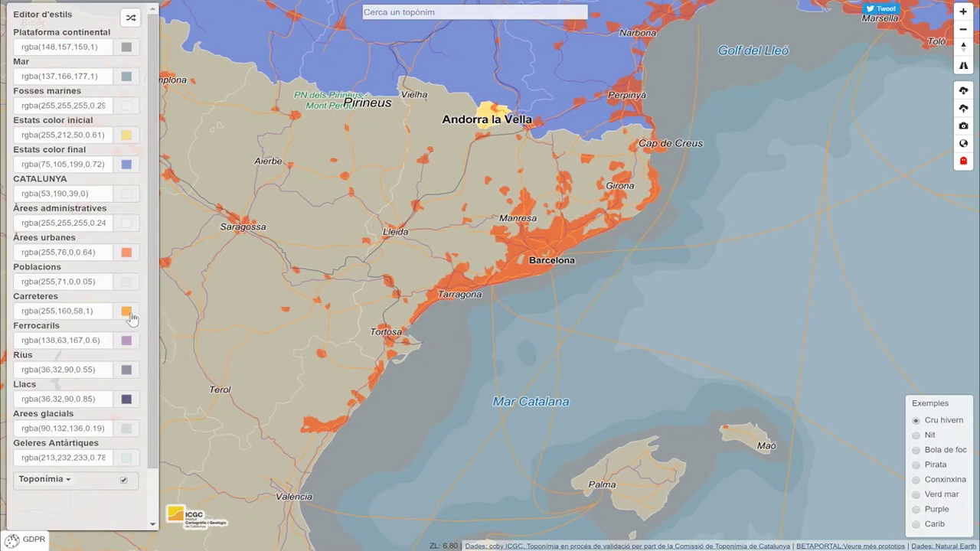
Change the roads (Carreteres) colour to the darker orange rgba(237,136,28,1)
left_click(126, 311)
left_click(186, 340)
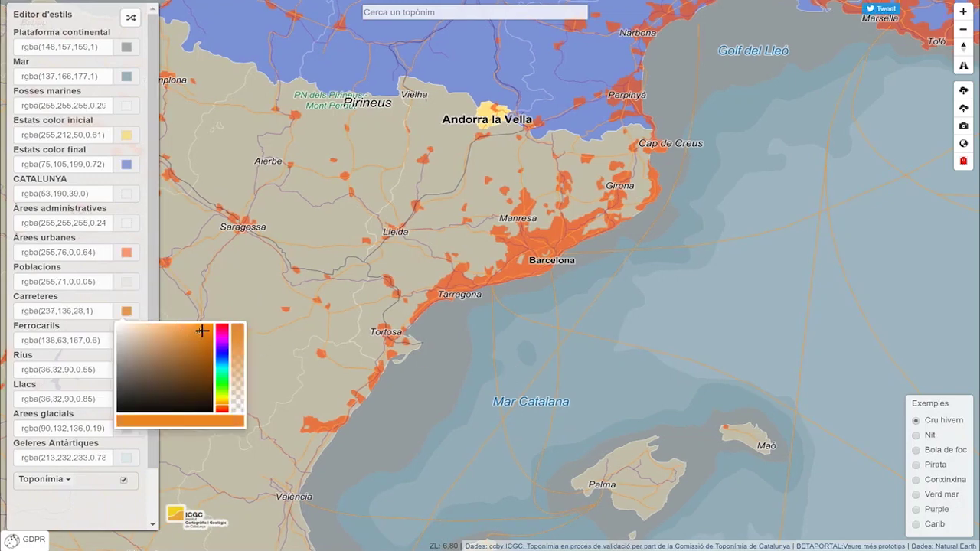
left_click(474, 367)
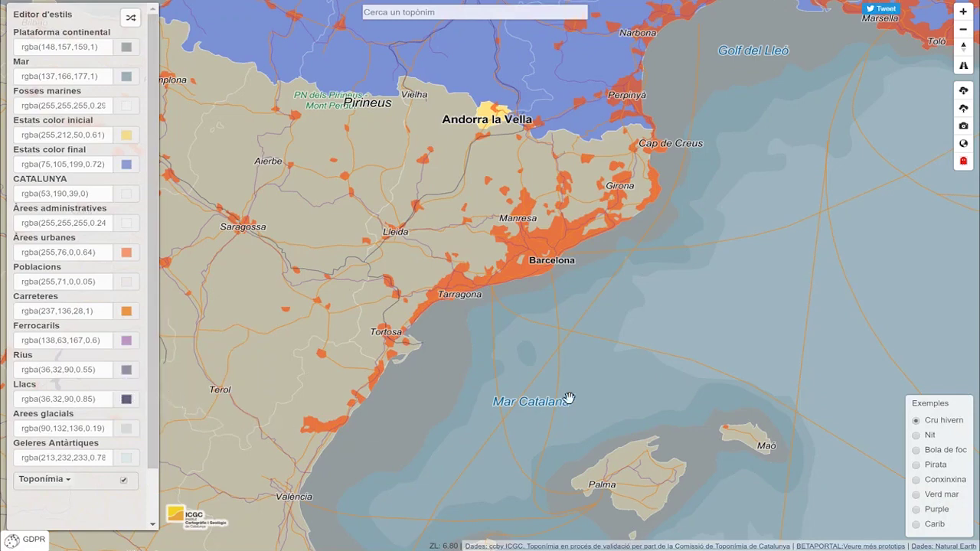
Toggle the place-name labels (Toponímia) off and back on, and switch their font to the option listed after Arial
left_click_drag(593, 388, 542, 346)
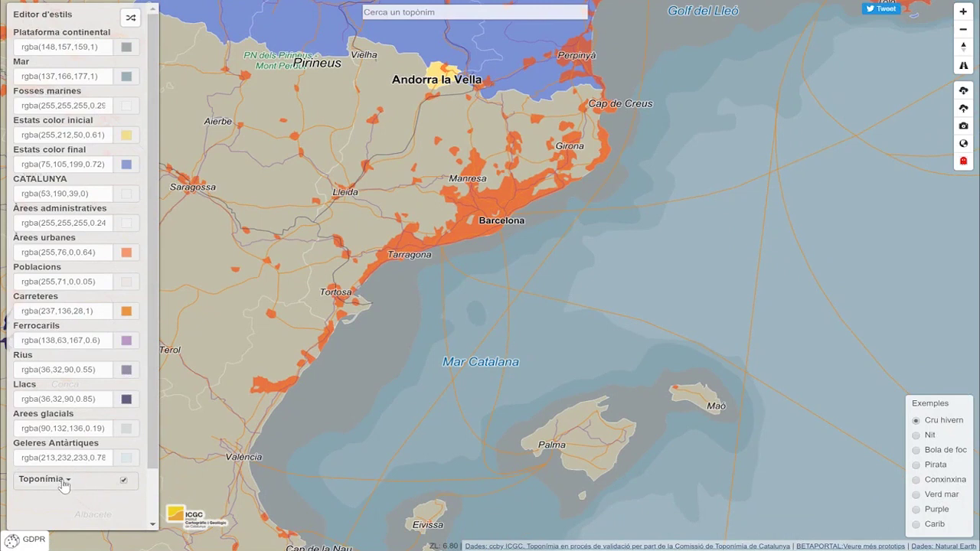
left_click(125, 481)
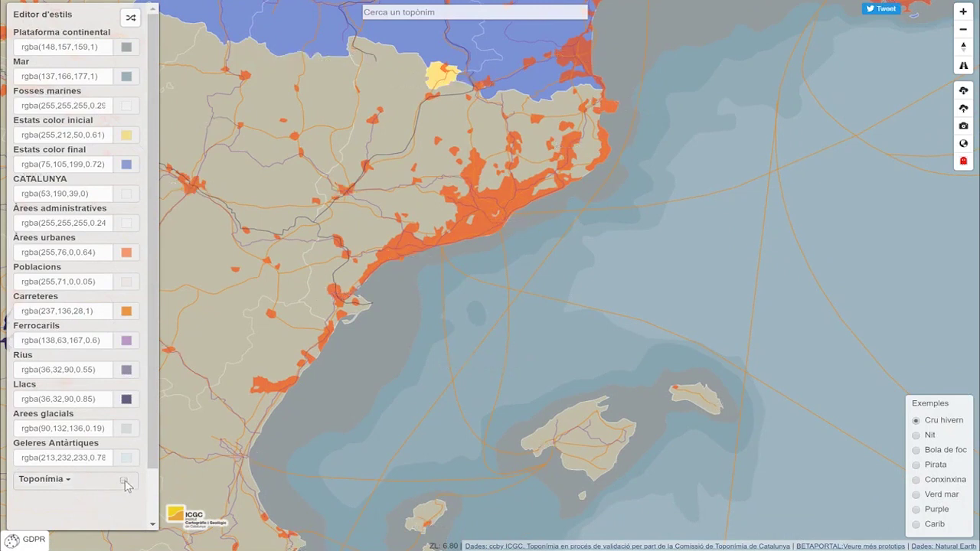
left_click(125, 481)
left_click(70, 482)
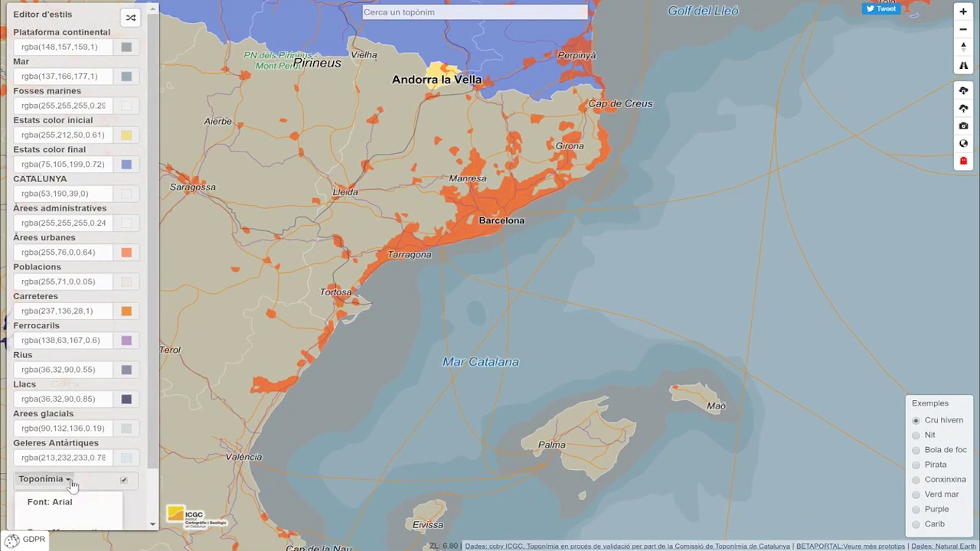
left_click(58, 517)
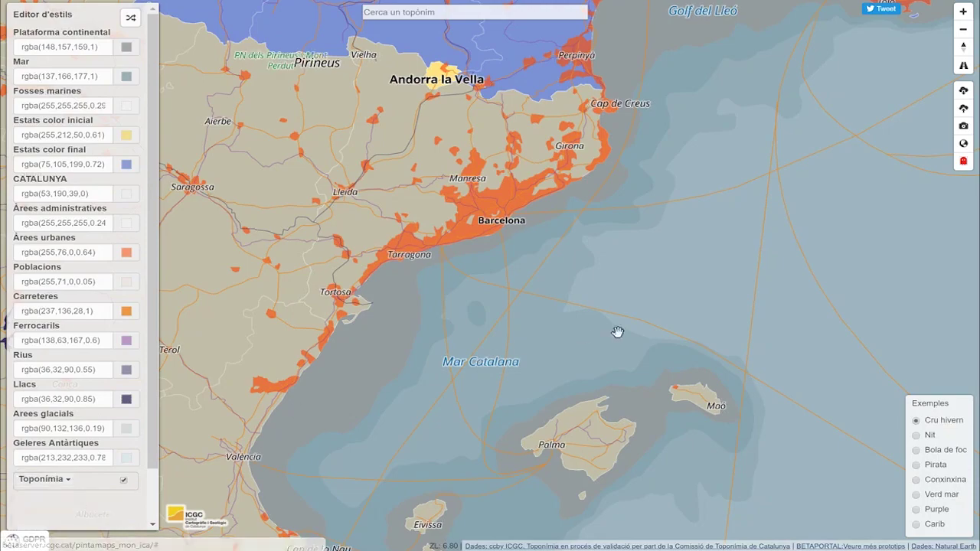
Examine the new label font and map colours across the Mediterranean, the Middle East and East Asia
scroll(640, 309, "down", 2)
left_click_drag(781, 287, 452, 176)
scroll(708, 244, "down", 2)
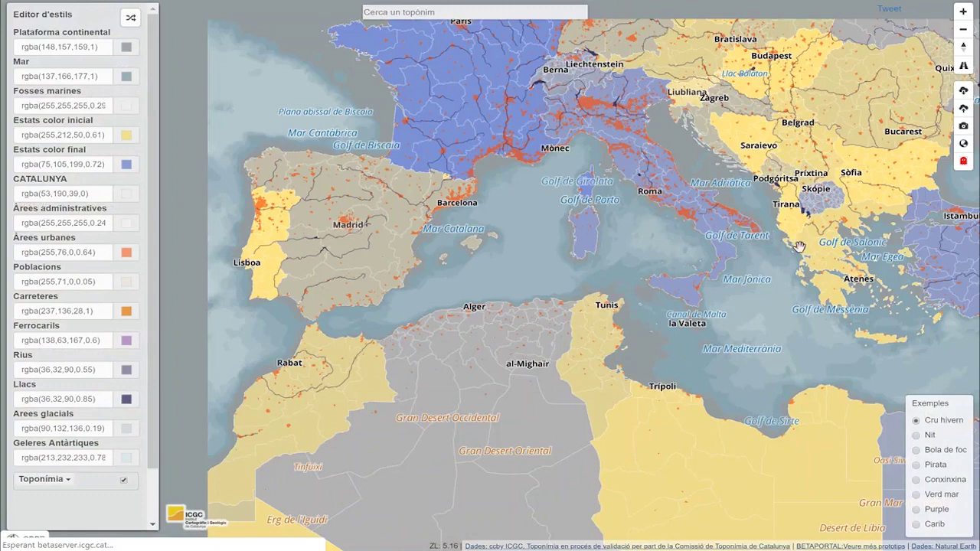
left_click_drag(708, 245, 261, 287)
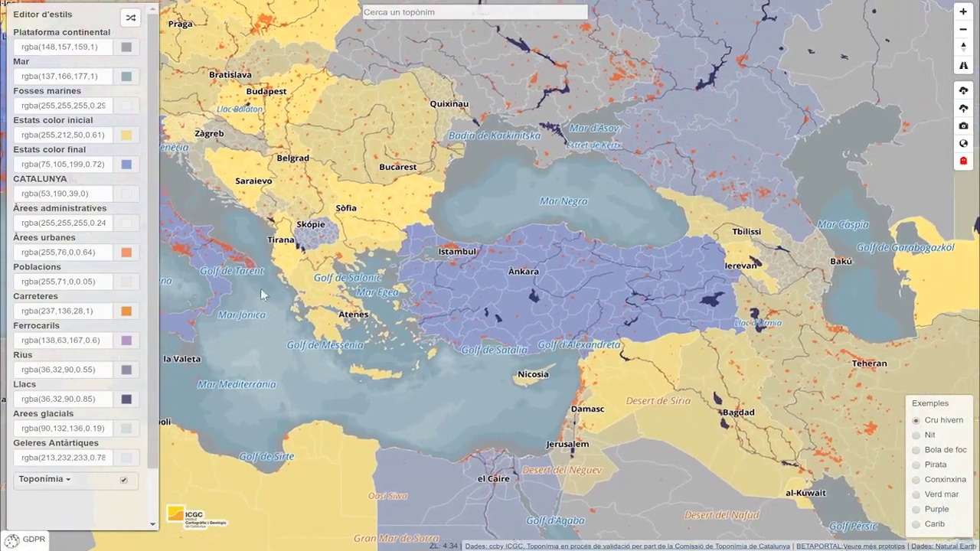
left_click_drag(822, 267, 510, 236)
scroll(509, 235, "down", 6)
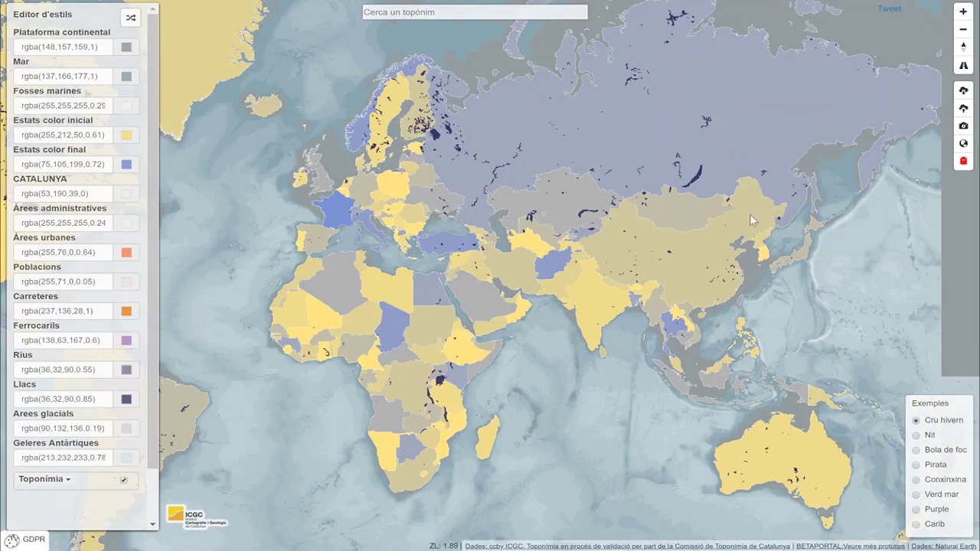
left_click_drag(750, 214, 708, 226)
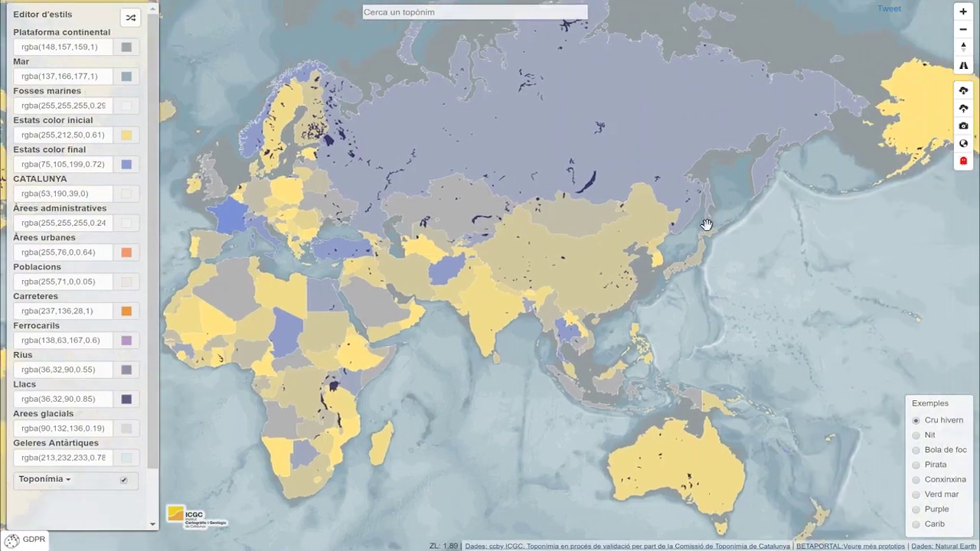
scroll(712, 237, "up", 2)
left_click_drag(689, 281, 698, 222)
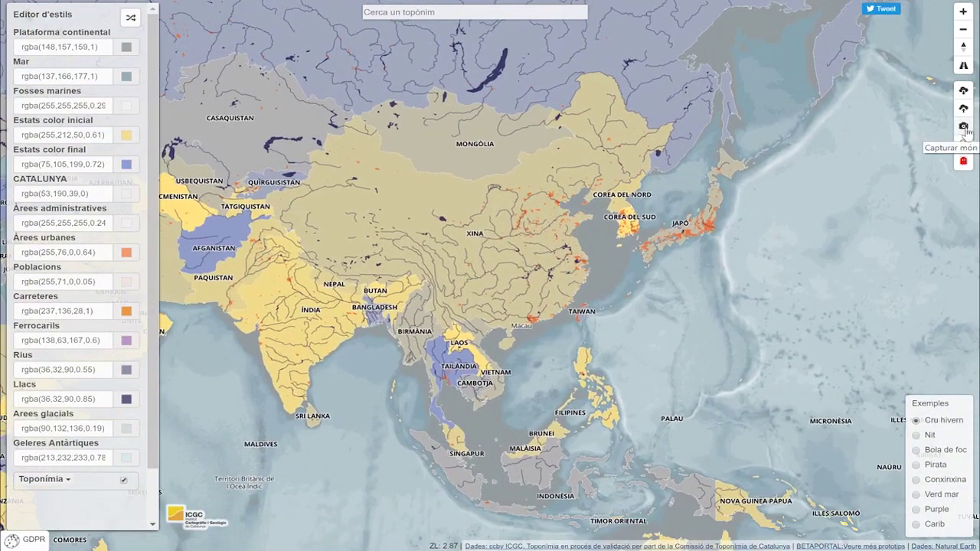
Capture the map of Japan and Korea as a PNG image and open the downloaded captura_mapa (9).png
scroll(697, 223, "up", 2)
scroll(697, 223, "up", 4)
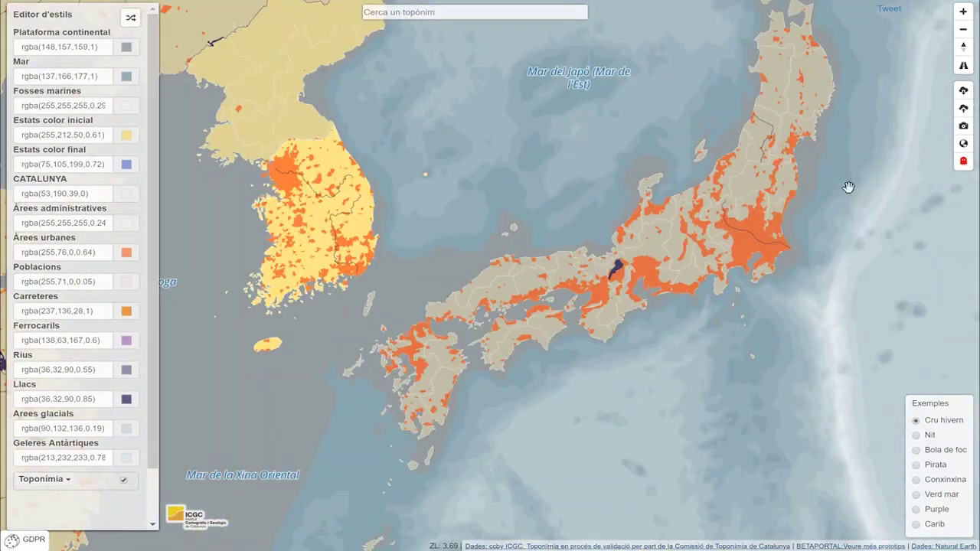
left_click(963, 144)
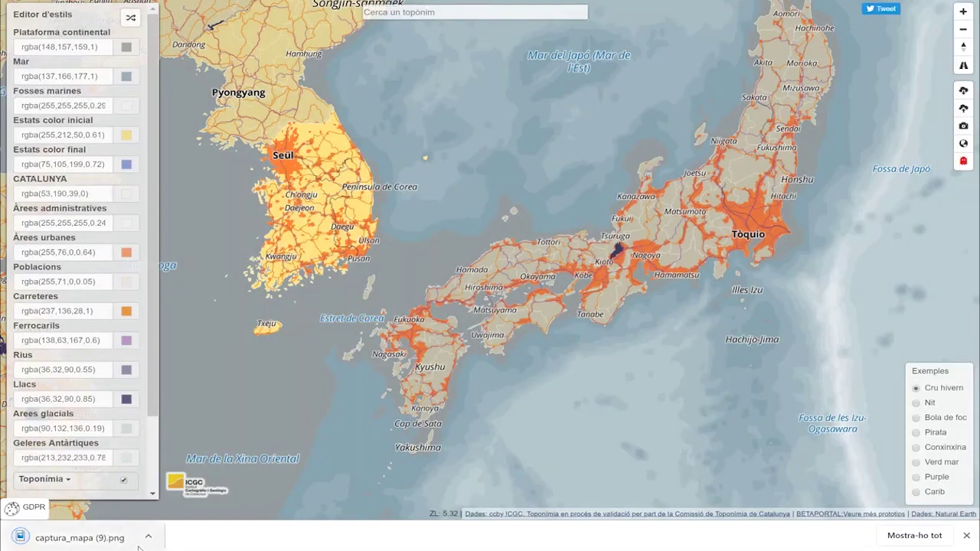
left_click(153, 539)
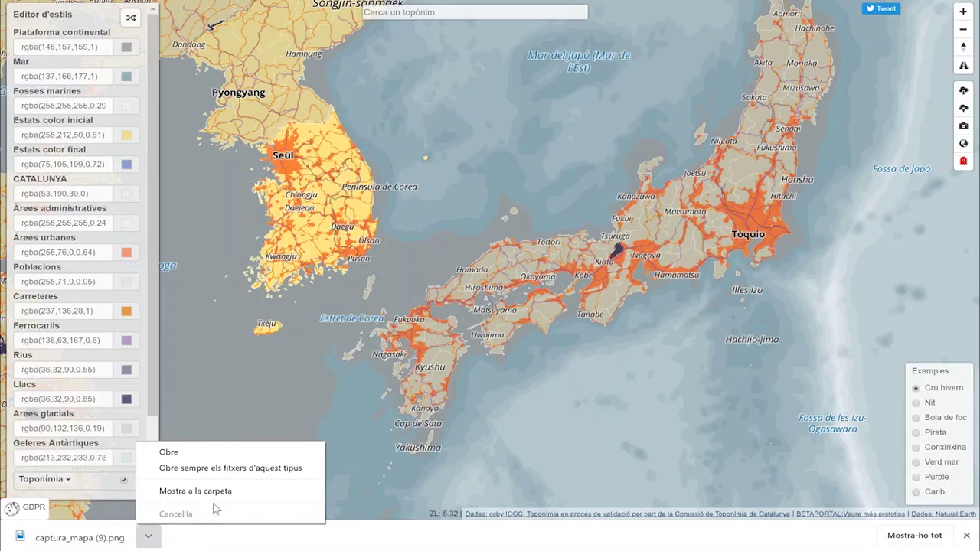
left_click(218, 452)
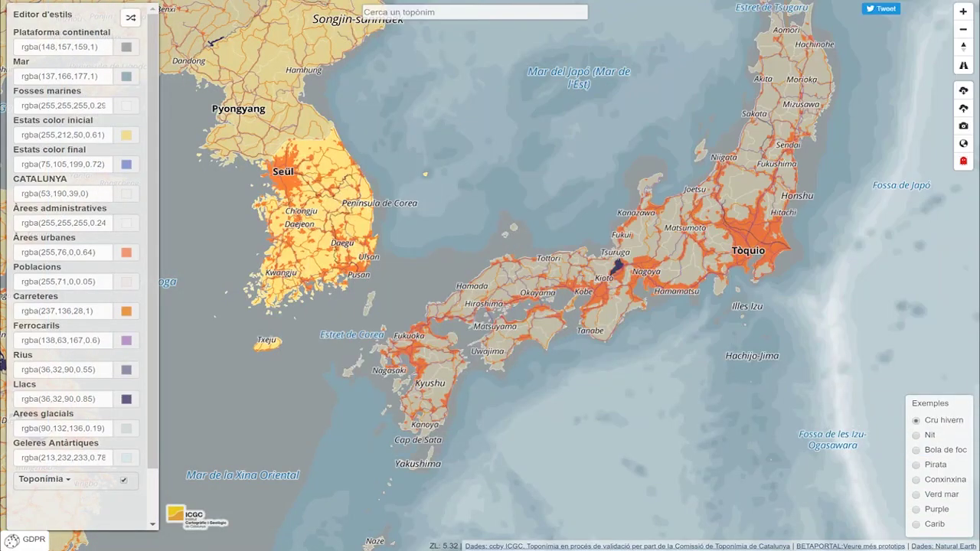
Rotate the map around Japan away from north-up and toggle the tilted perspective view
scroll(548, 172, "down", 3)
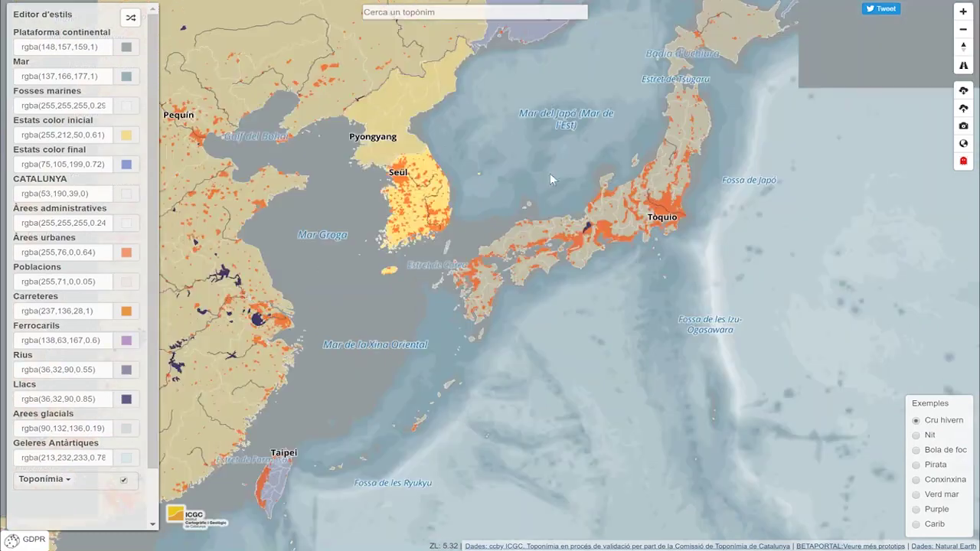
left_click_drag(671, 215, 491, 277)
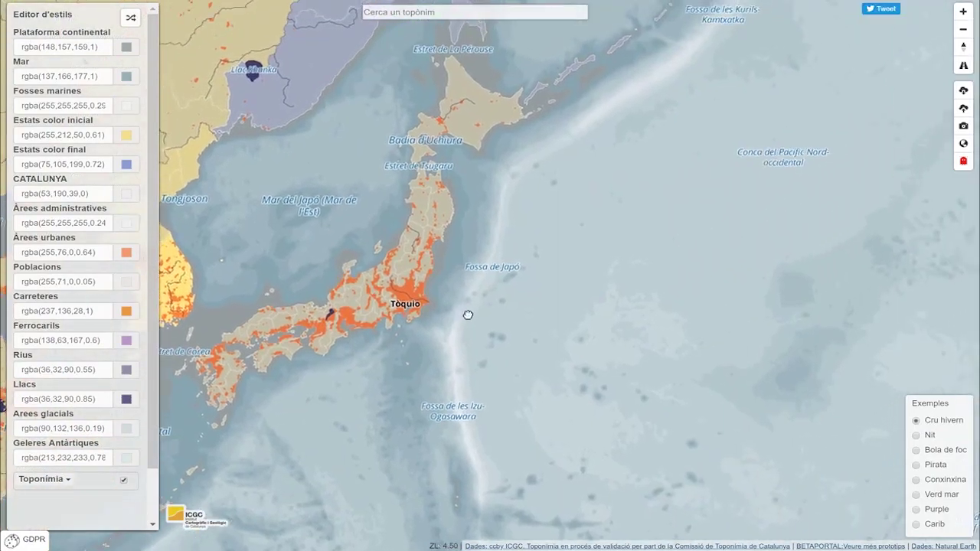
left_click_drag(454, 256, 728, 175)
scroll(617, 281, "up", 2)
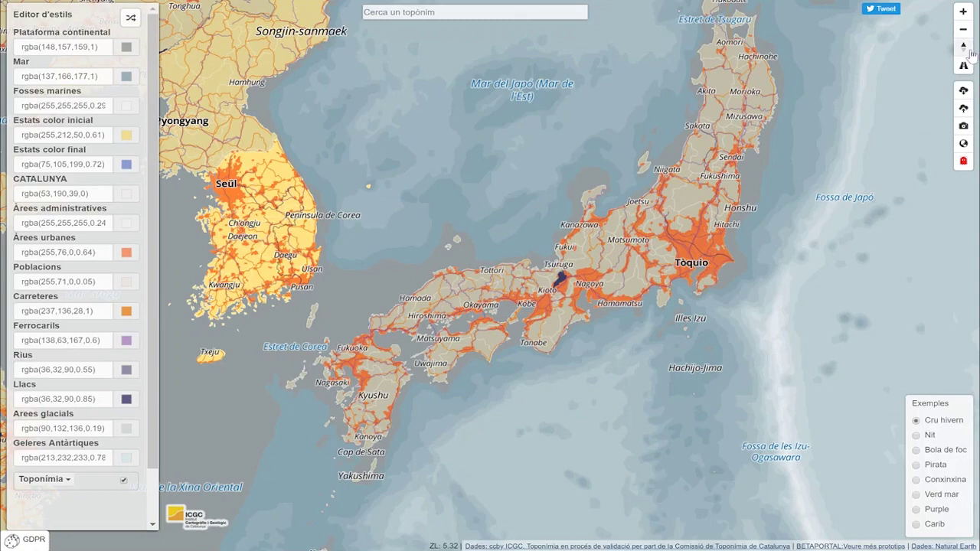
left_click_drag(542, 325, 357, 326)
left_click_drag(623, 463, 606, 358)
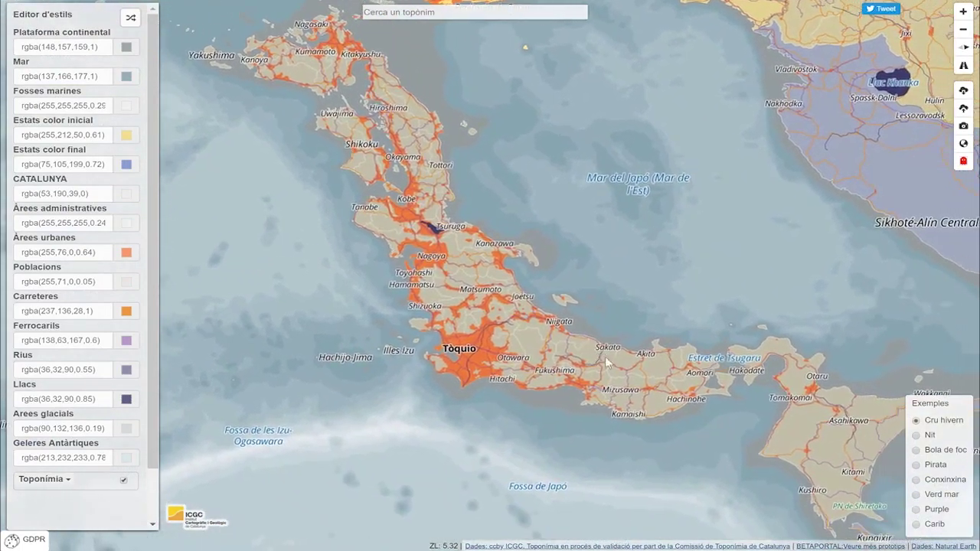
left_click(964, 66)
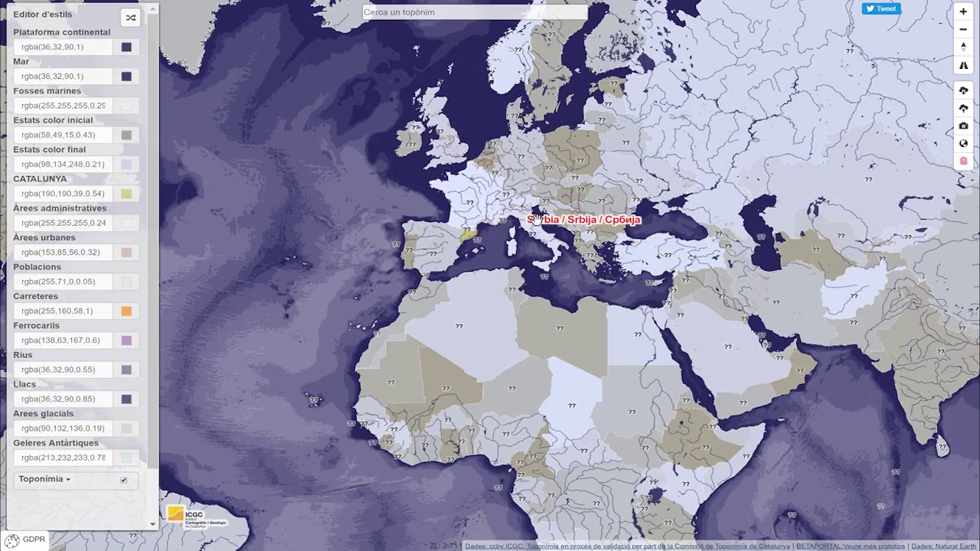
Reveal the place names hidden behind the ?? labels around northern France, southern England and the English Channel
scroll(486, 228, "up", 3)
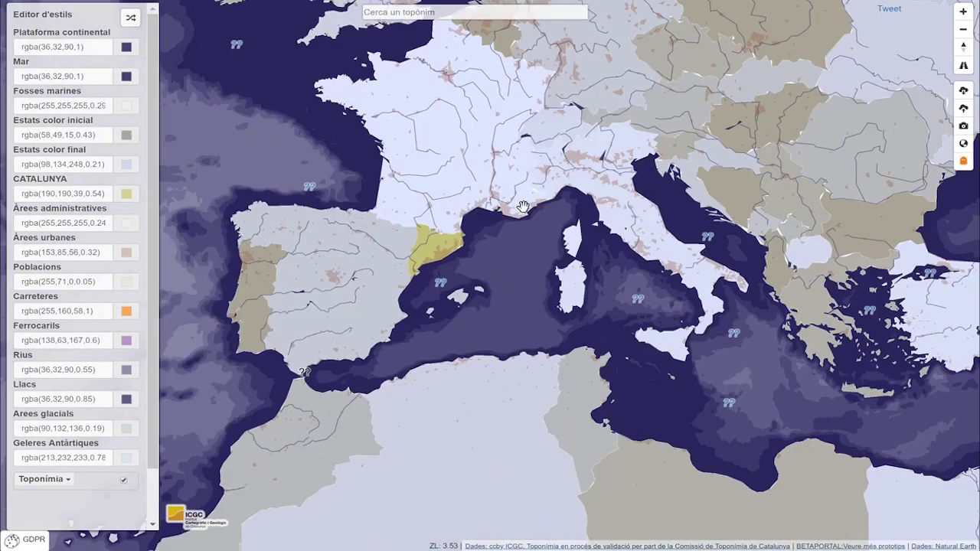
scroll(523, 207, "up", 3)
left_click_drag(764, 263, 911, 452)
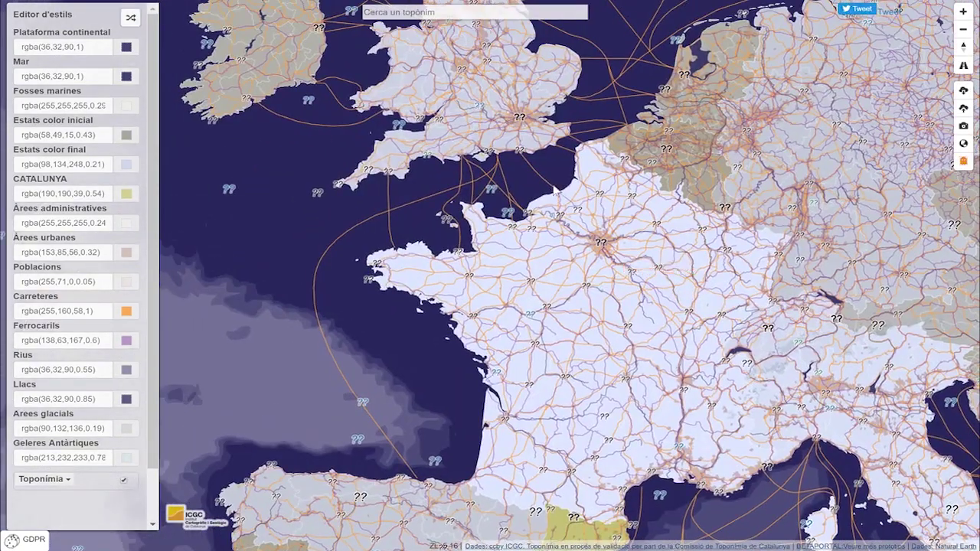
scroll(552, 185, "up", 3)
left_click_drag(633, 198, 684, 257)
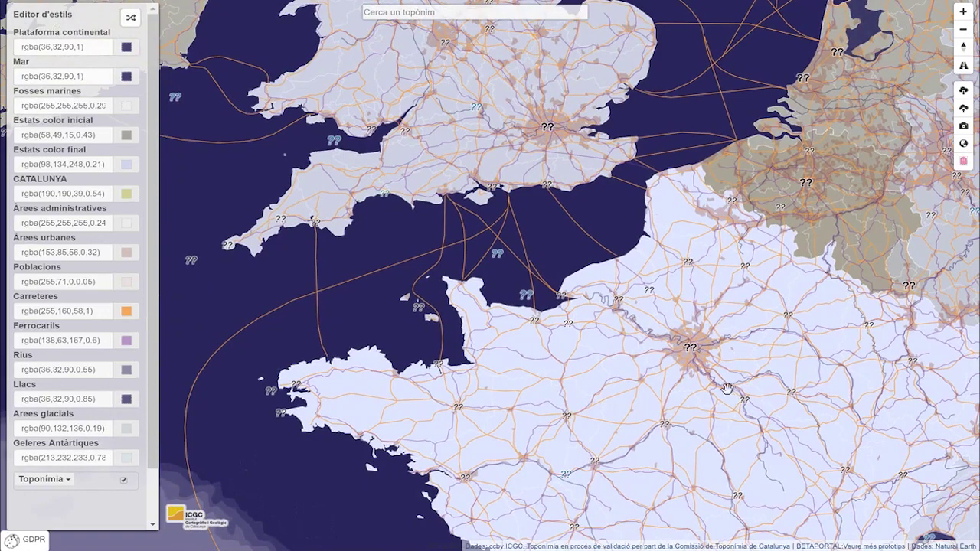
mouse_move(688, 349)
mouse_move(548, 125)
mouse_move(528, 293)
mouse_move(496, 254)
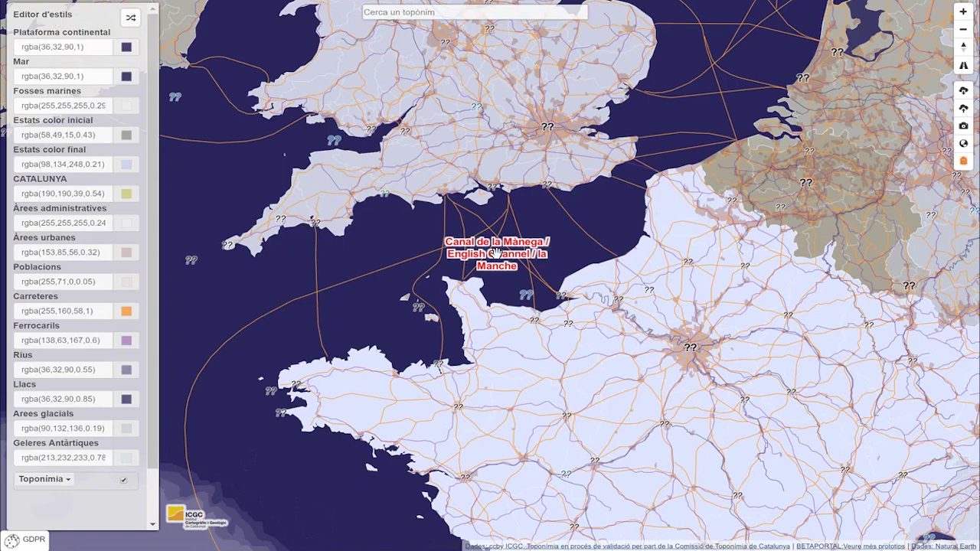
Reveal a hidden city name in western Germany and return to an overview of western Europe and the Mediterranean
left_click_drag(882, 242, 663, 239)
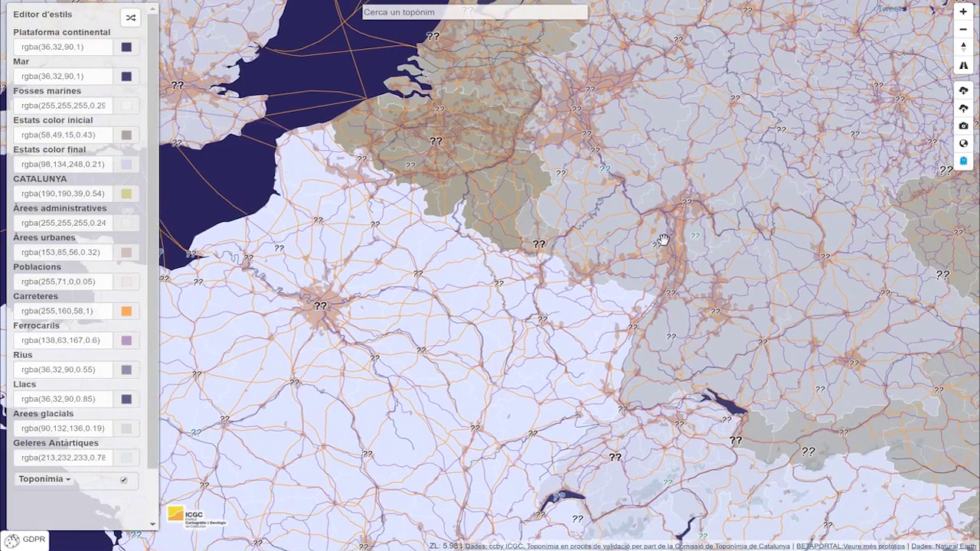
mouse_move(657, 245)
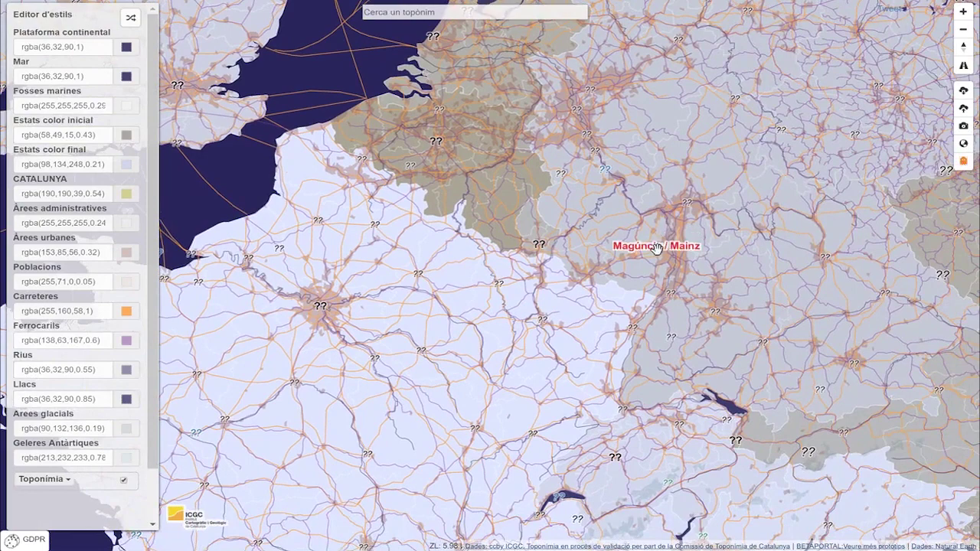
scroll(743, 208, "down", 3)
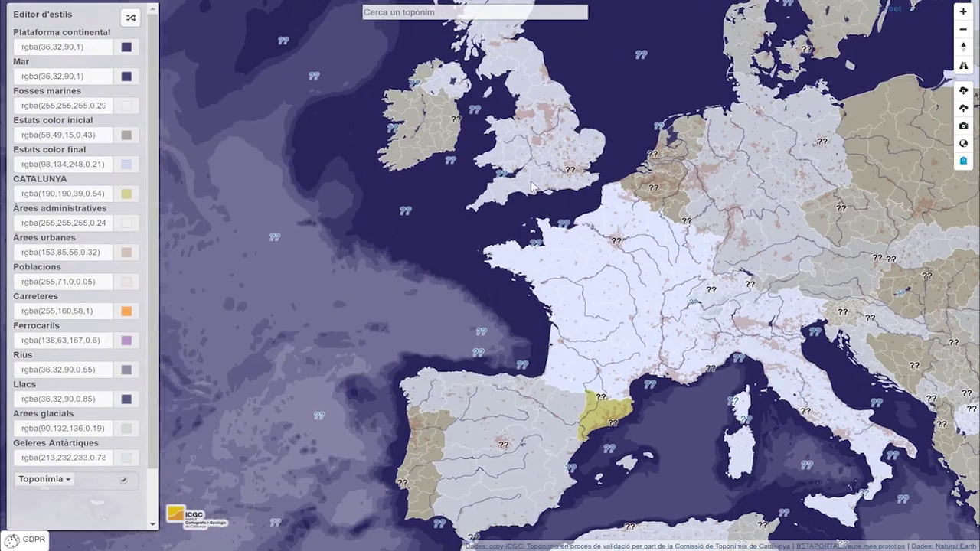
left_click_drag(474, 274, 451, 184)
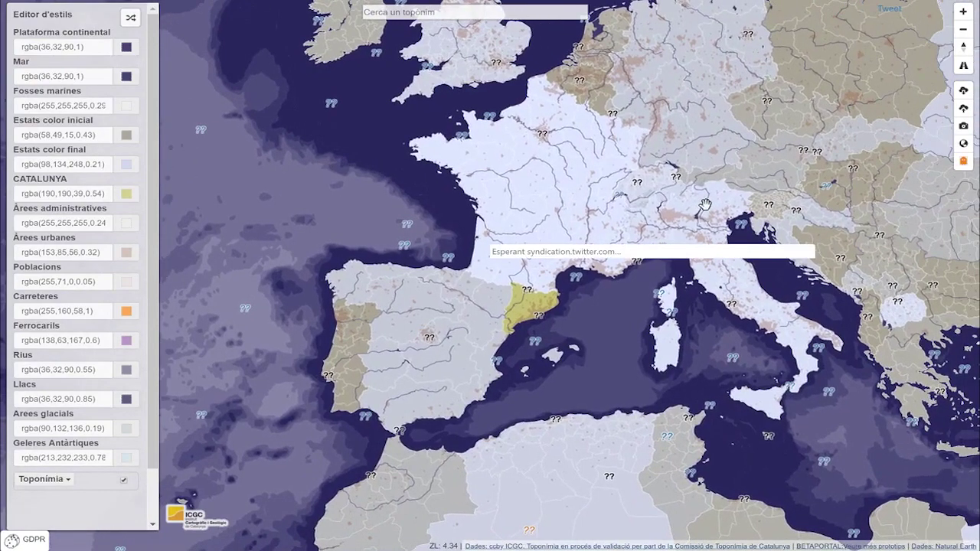